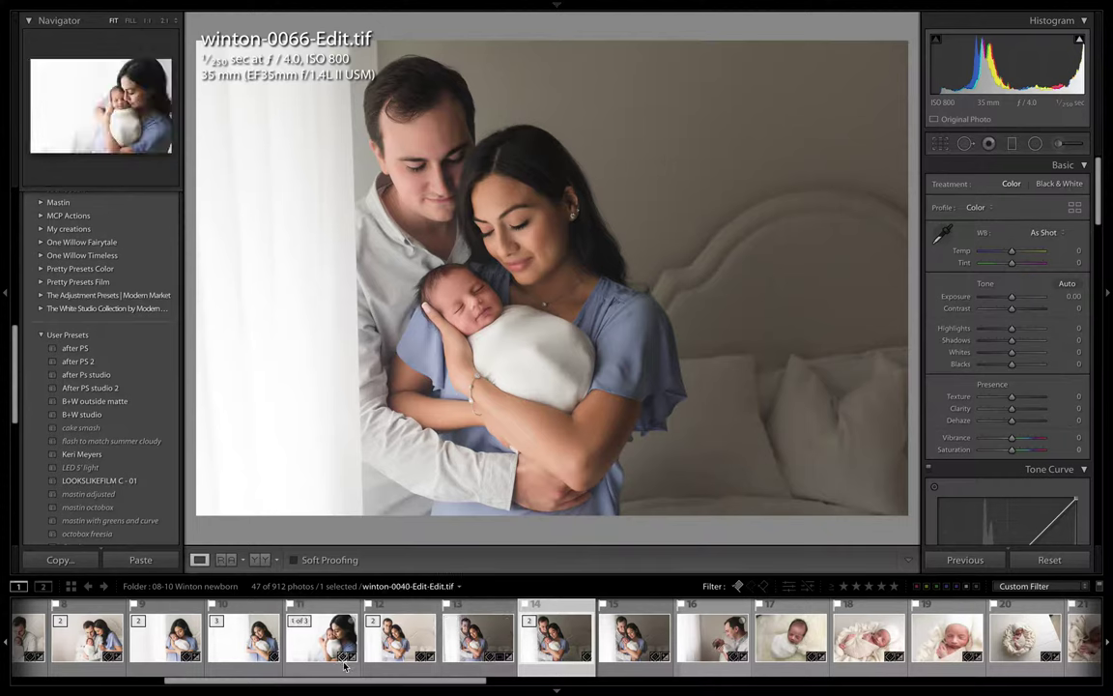
Step: Compare winton-0065.CR2 with its finished bright-white edit, winton-0065-Edit.tif, from the filmstrip
scroll(126, 662, "down", 2)
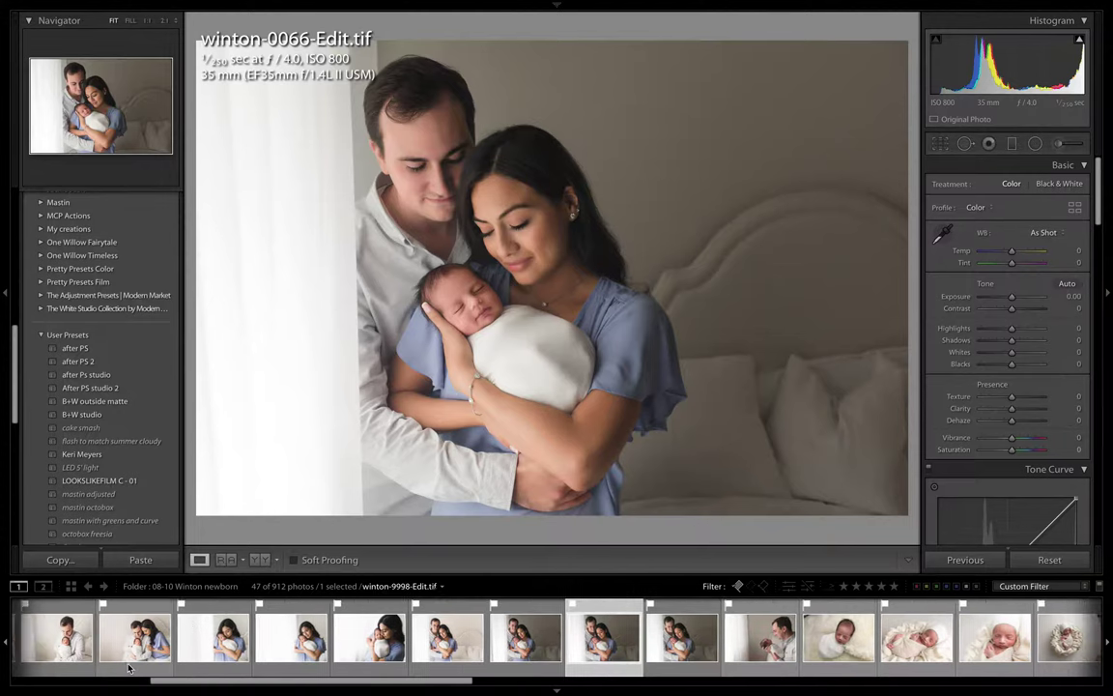
scroll(128, 667, "up", 5)
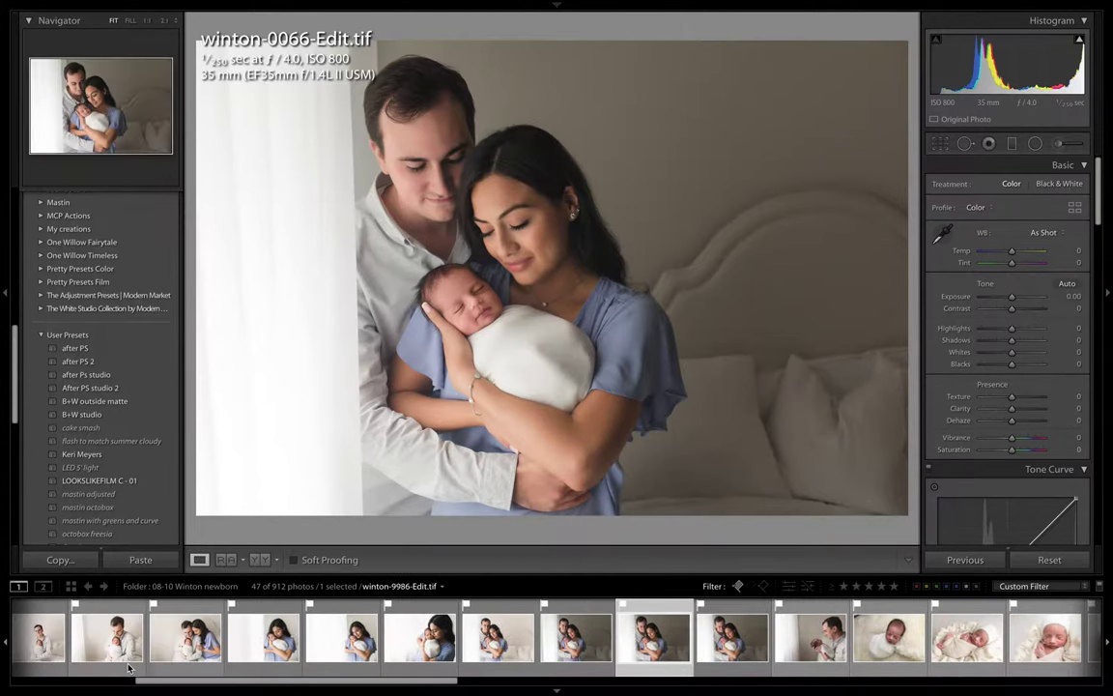
scroll(145, 657, "down", 4)
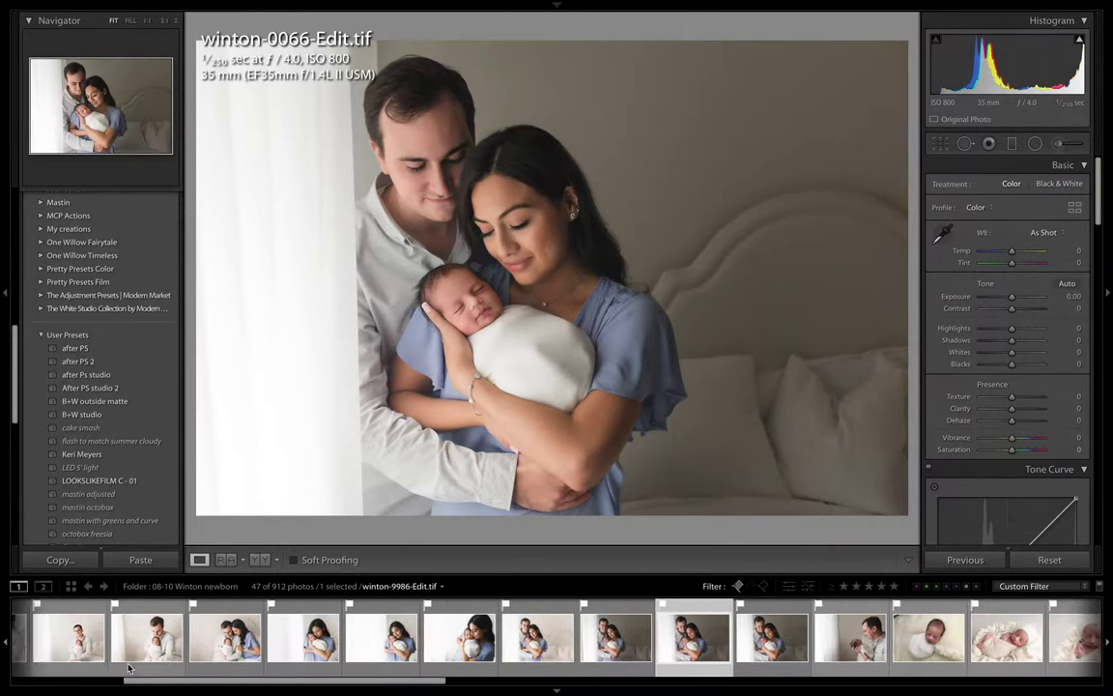
left_click(460, 651)
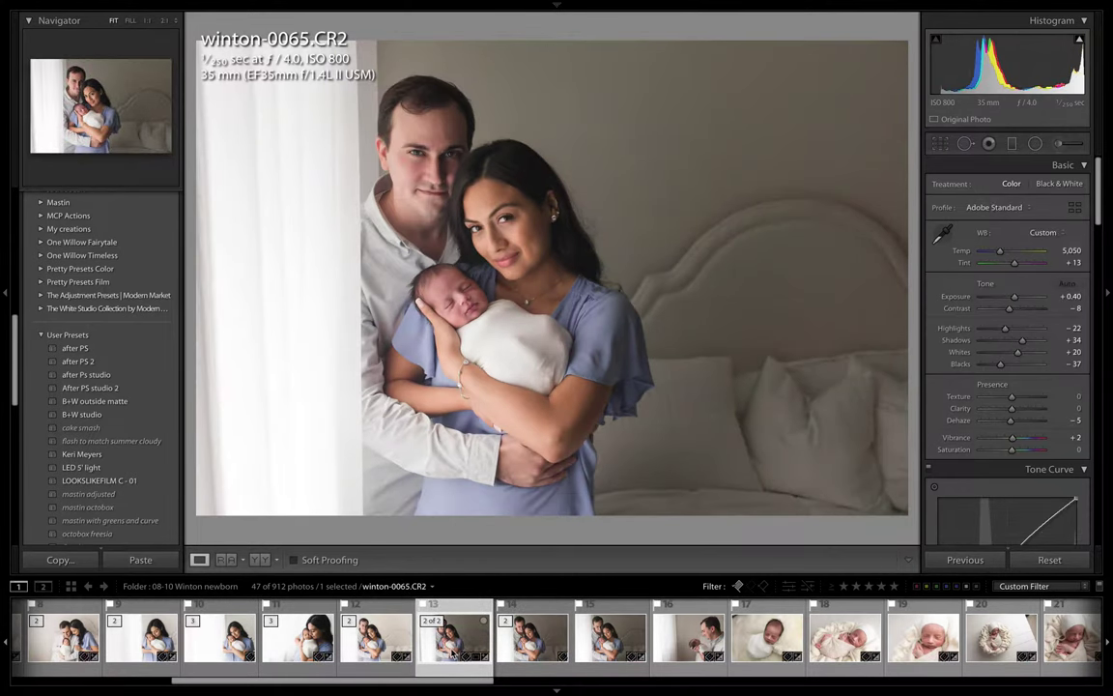
left_click(372, 651)
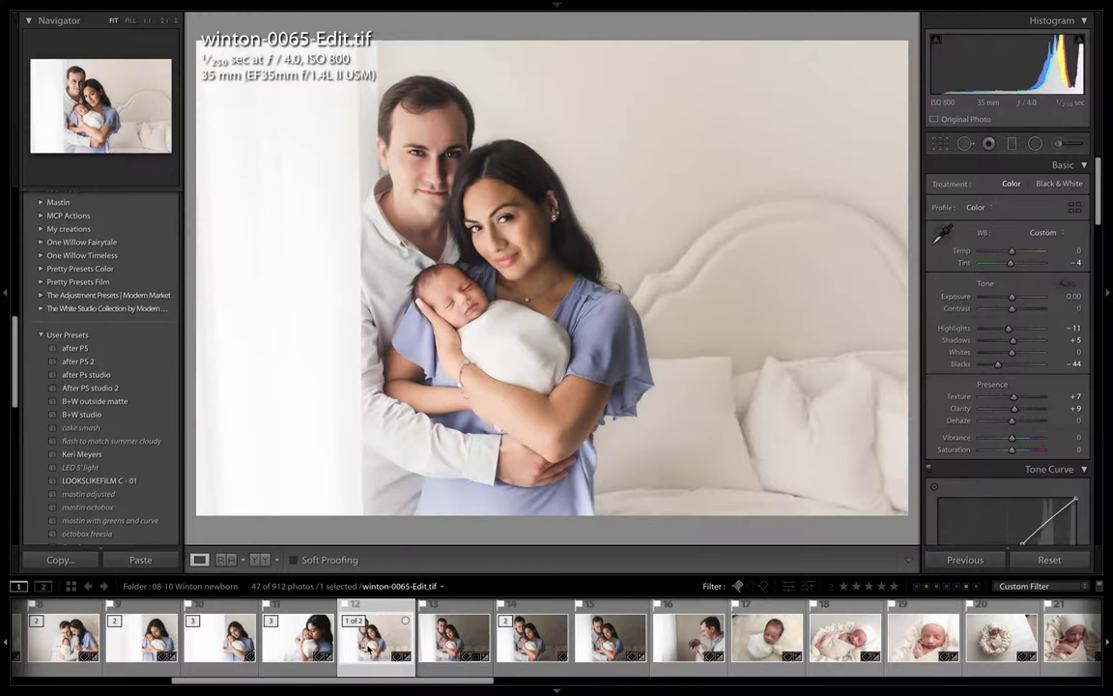
Step: Compare winton-0066-Edit.tif with winton-0066.CR2, then settle back on the unbrightened winton-0066-Edit.tif
left_click(529, 646)
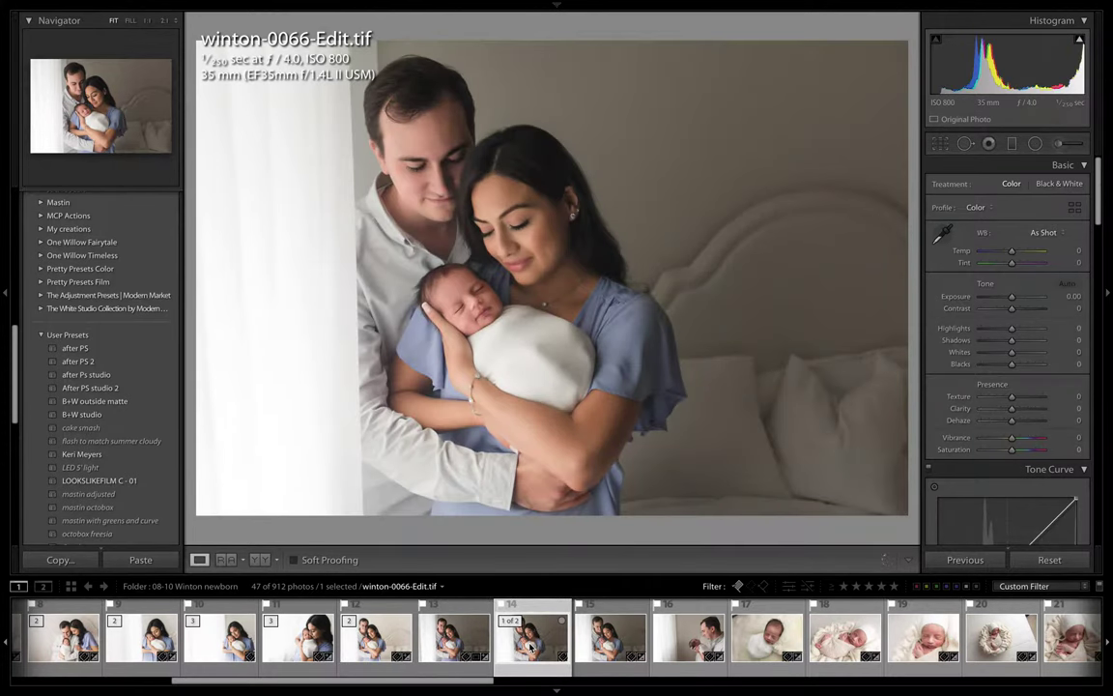
left_click(601, 647)
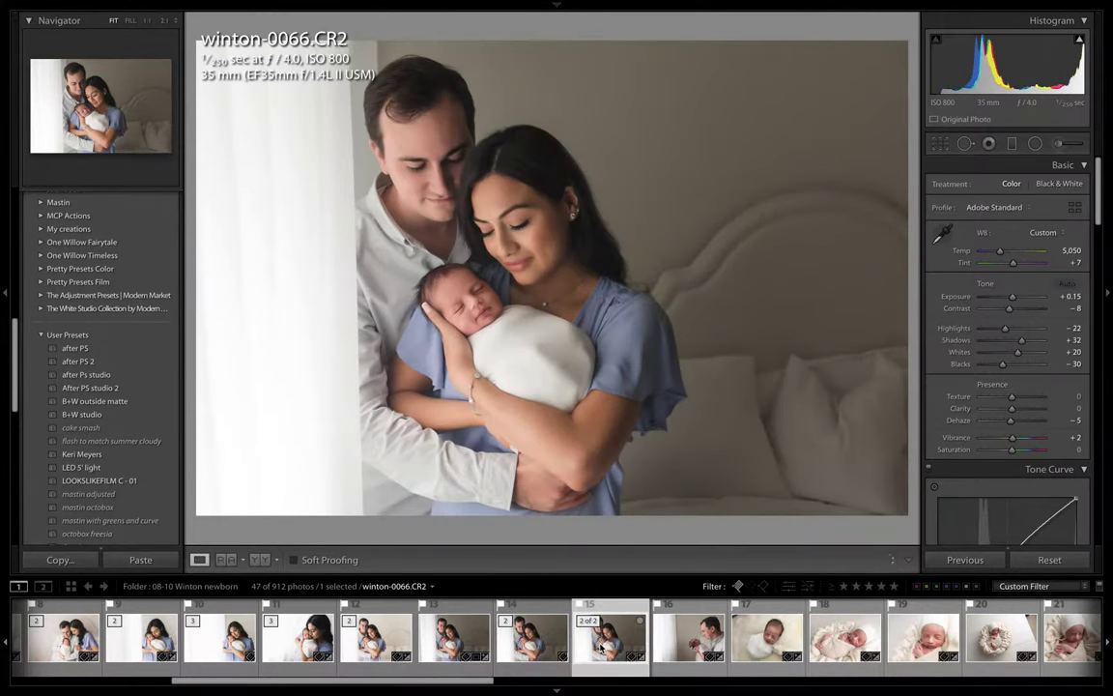
left_click(526, 645)
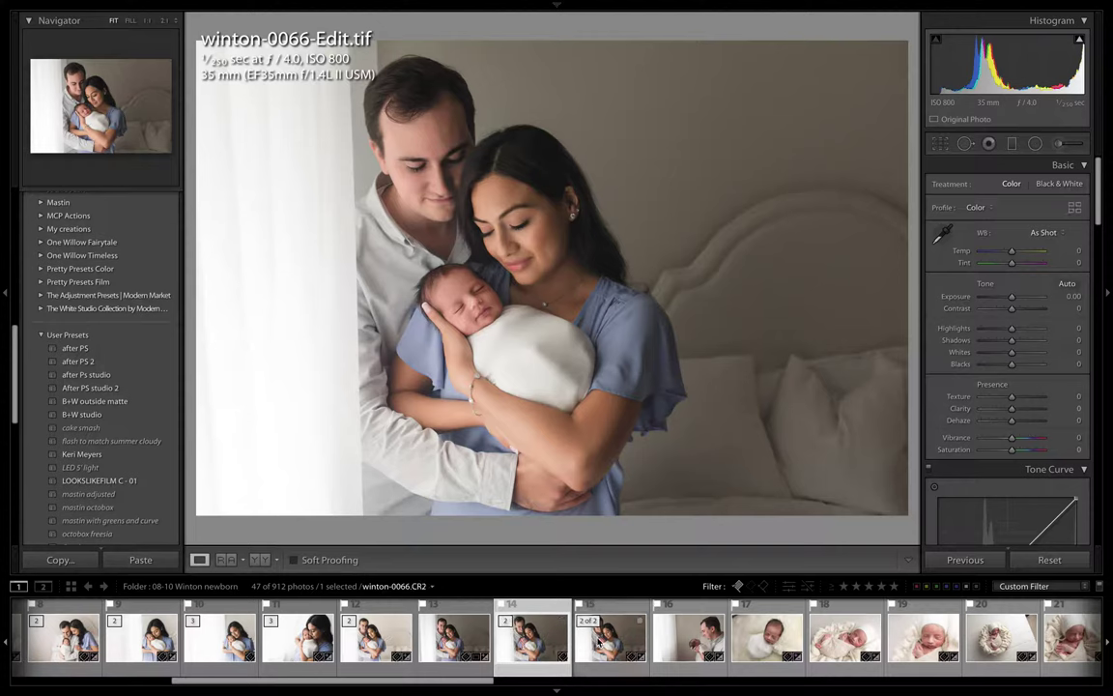
mouse_move(418, 688)
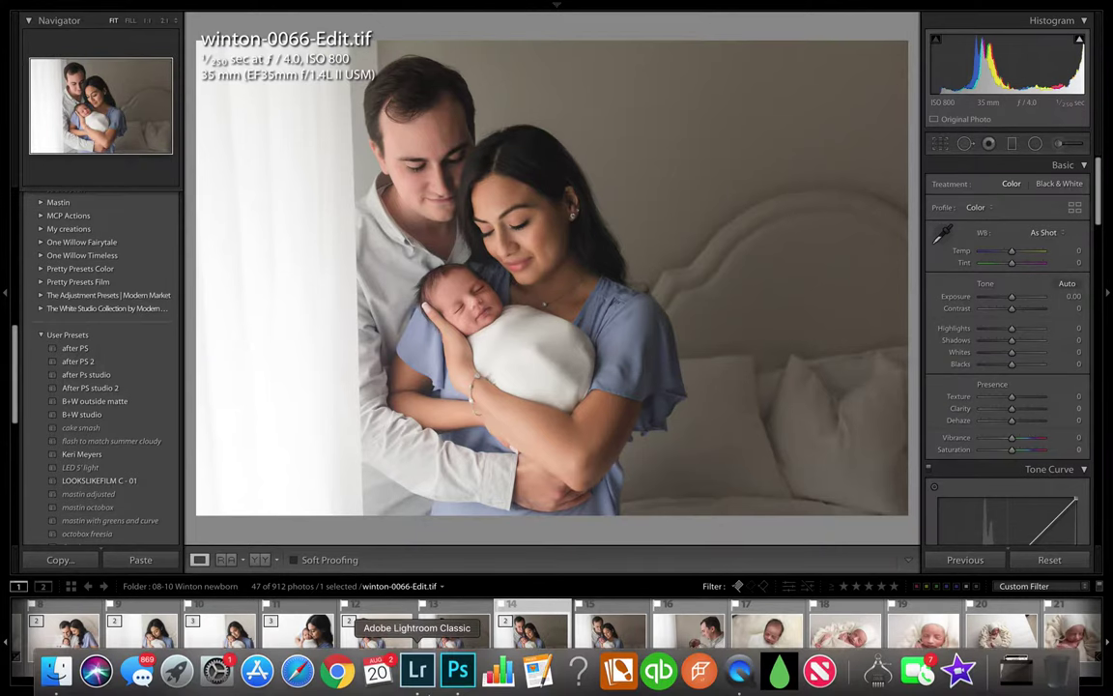
Step: In Photoshop, add a Curves layer and lift the midtones by dragging up on the wall
left_click(458, 671)
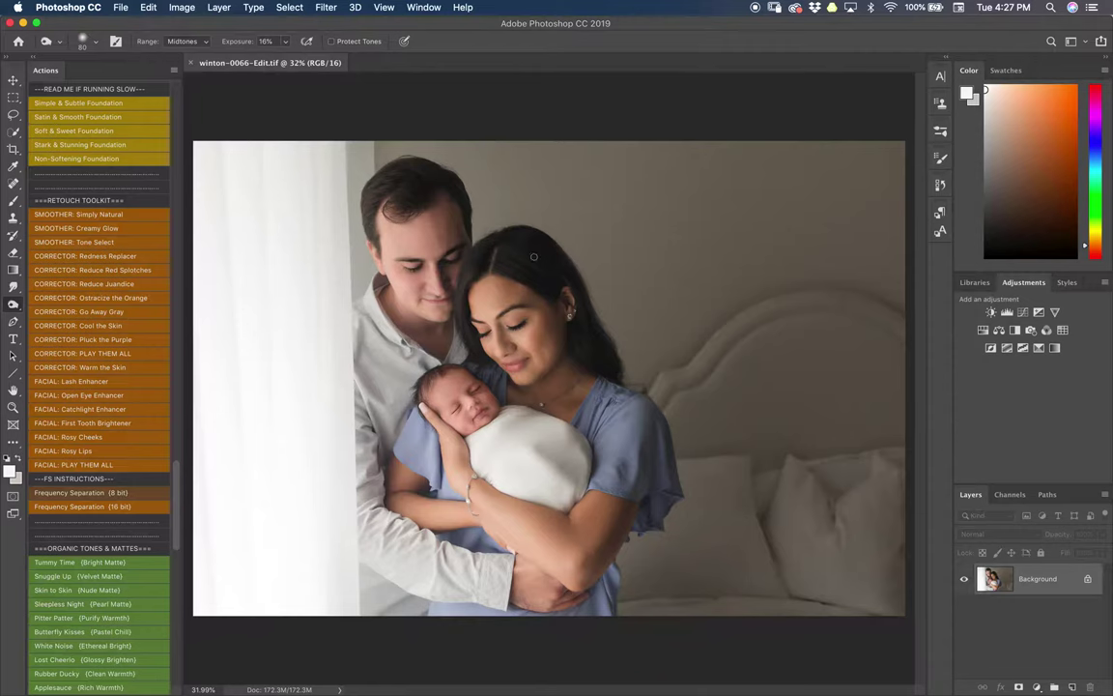
left_click(1024, 312)
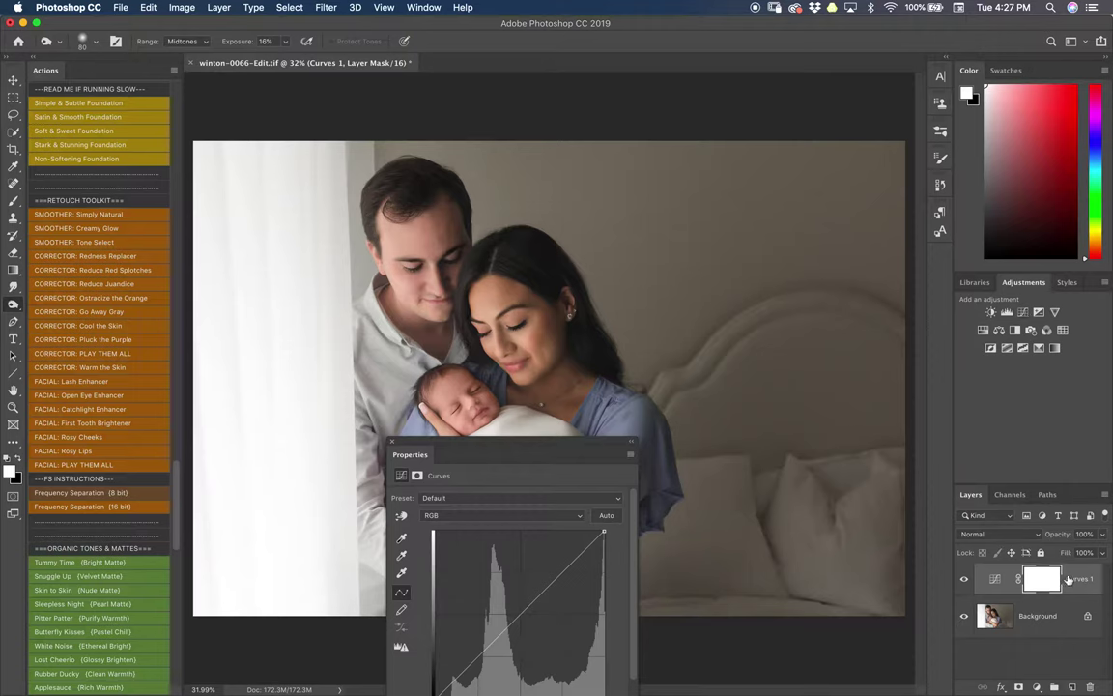
left_click_drag(520, 445, 780, 51)
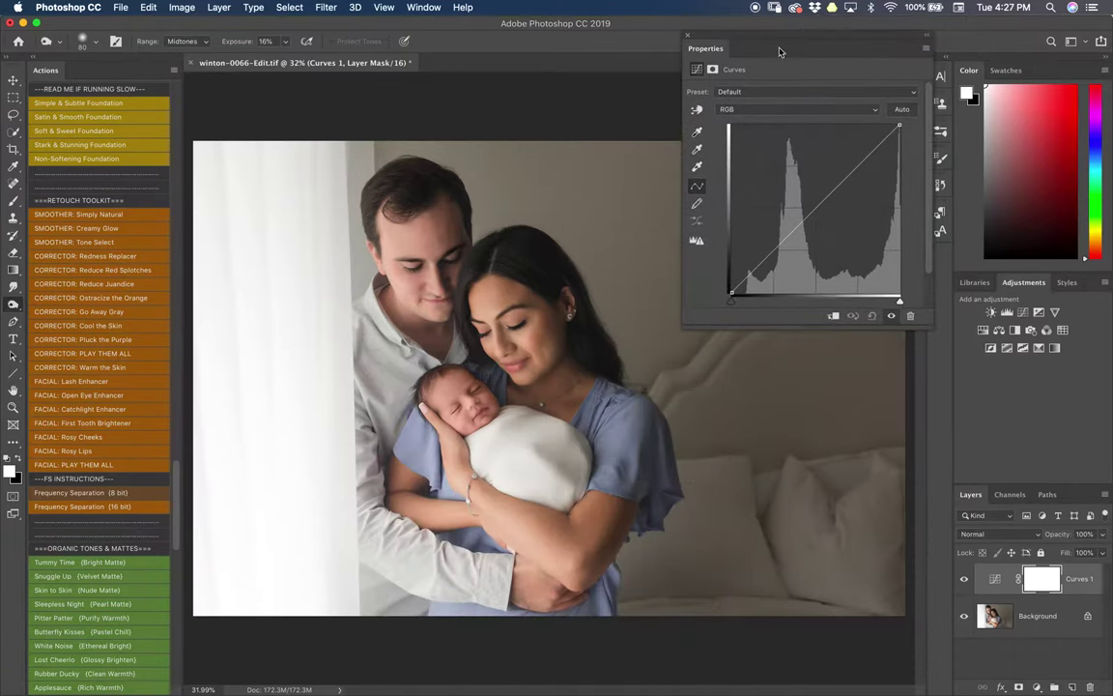
left_click(697, 113)
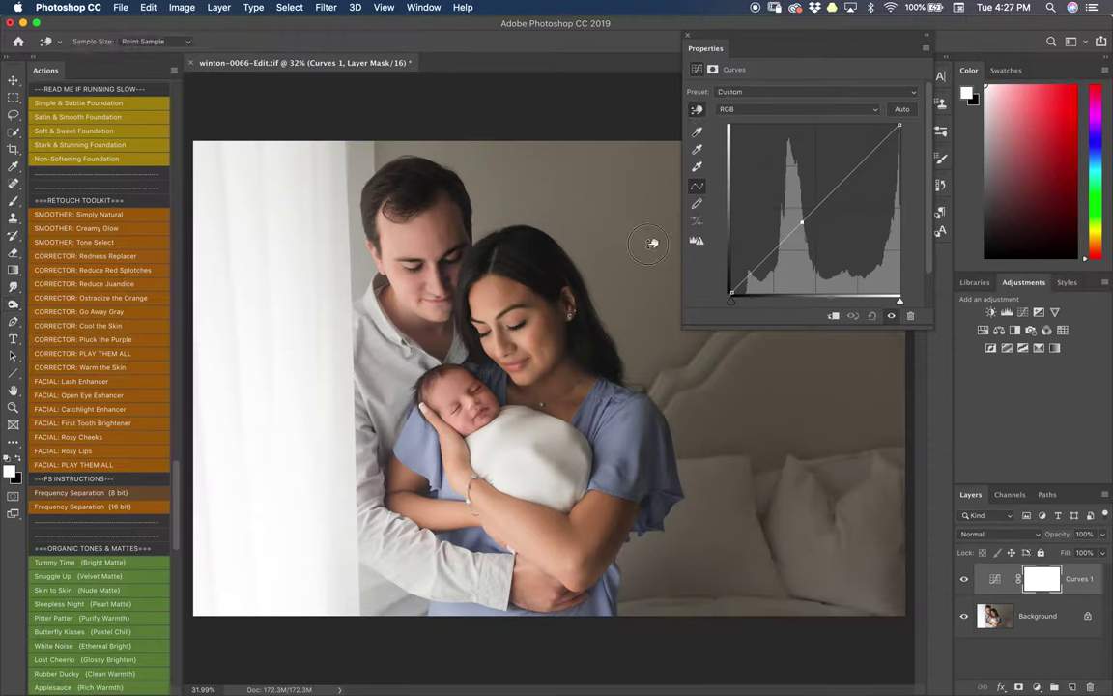
left_click_drag(652, 244, 642, 186)
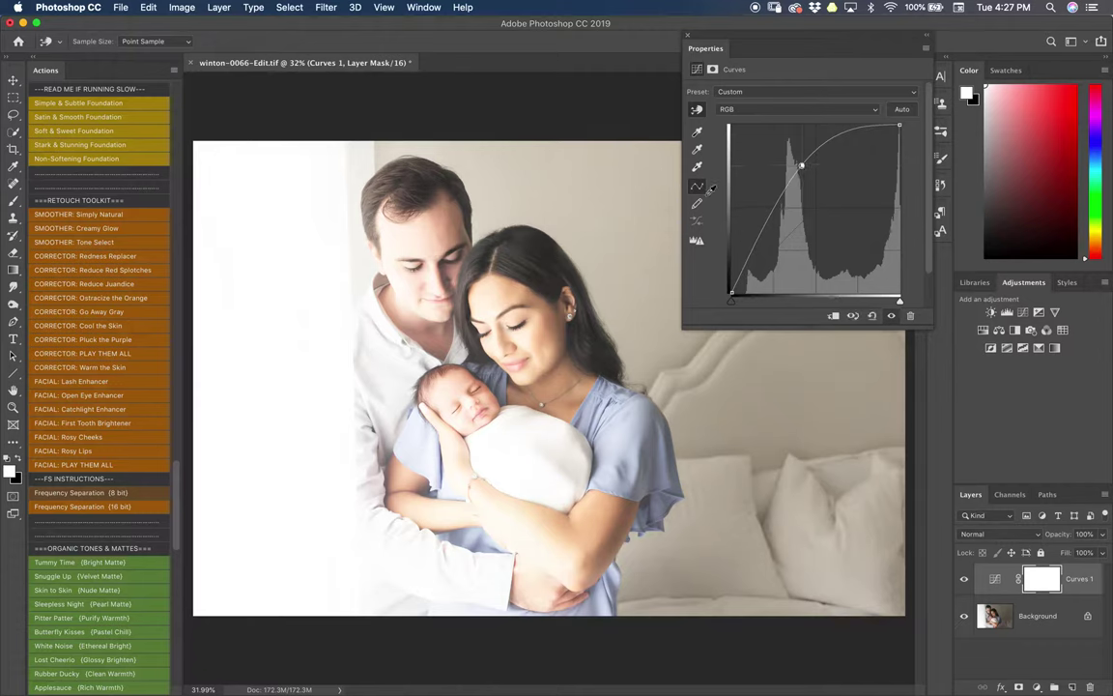
left_click(686, 38)
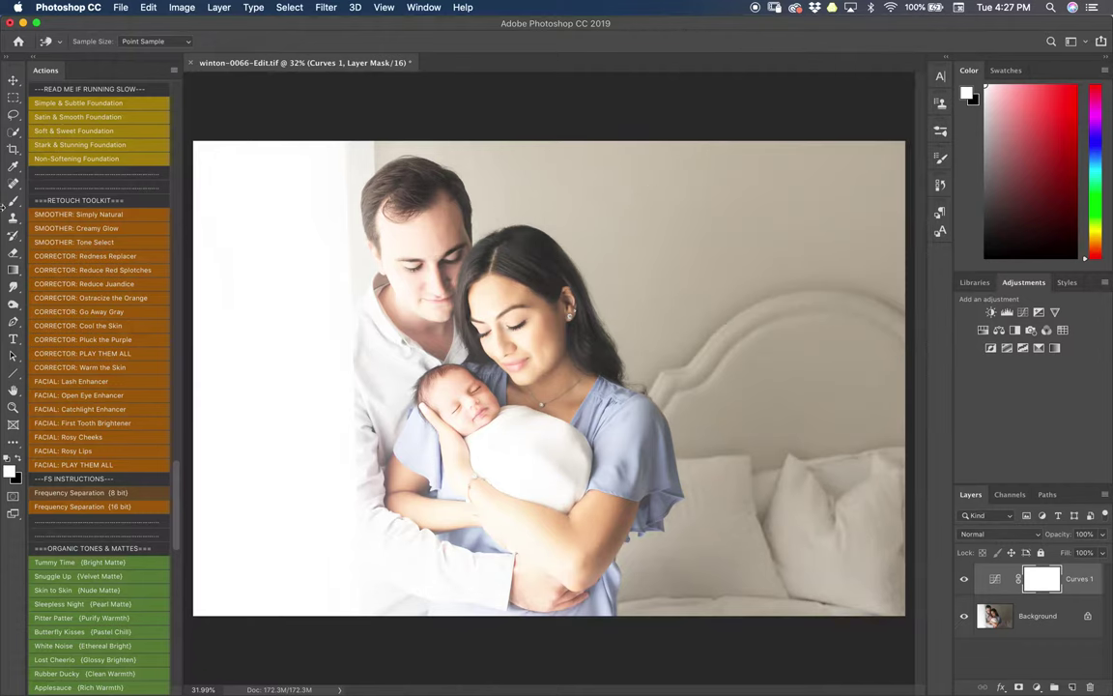
Step: Paint black with an enlarged brush on the Curves 1 mask over the arms, baby and man's side
left_click(13, 201)
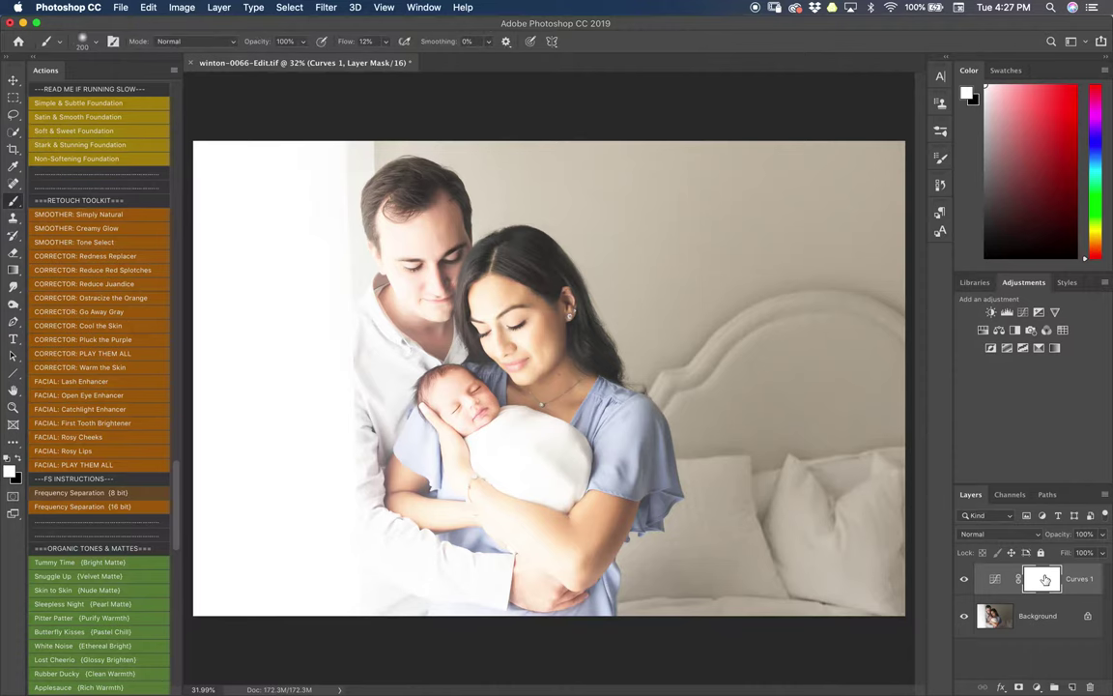
scroll(412, 296, "up", 1)
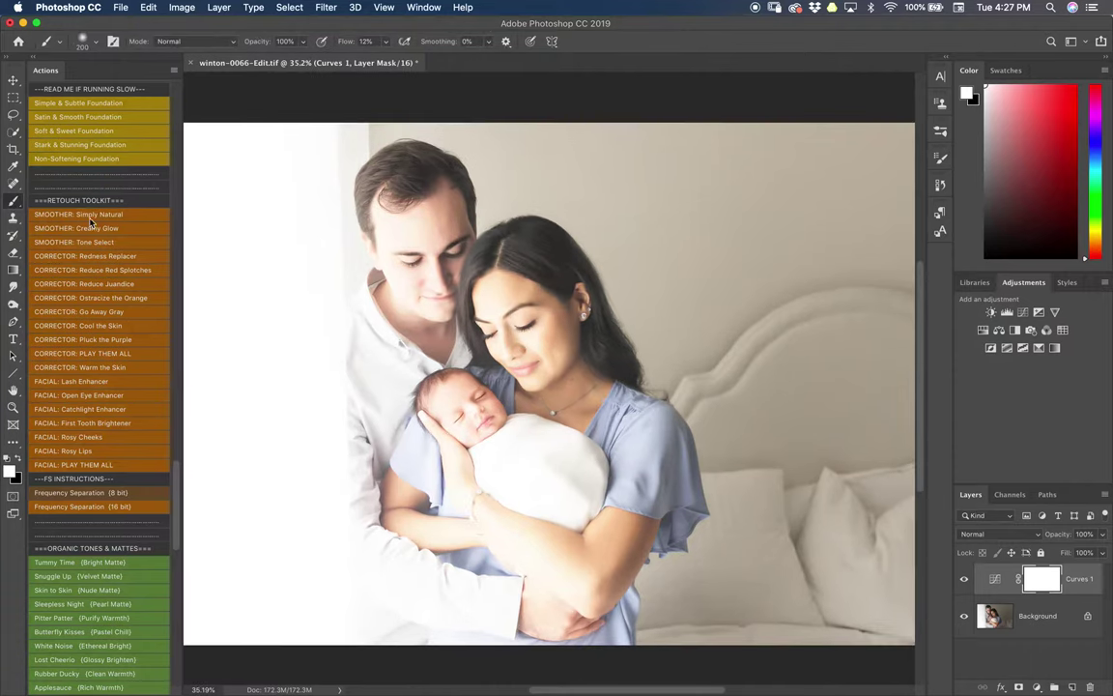
scroll(428, 314, "down", 10)
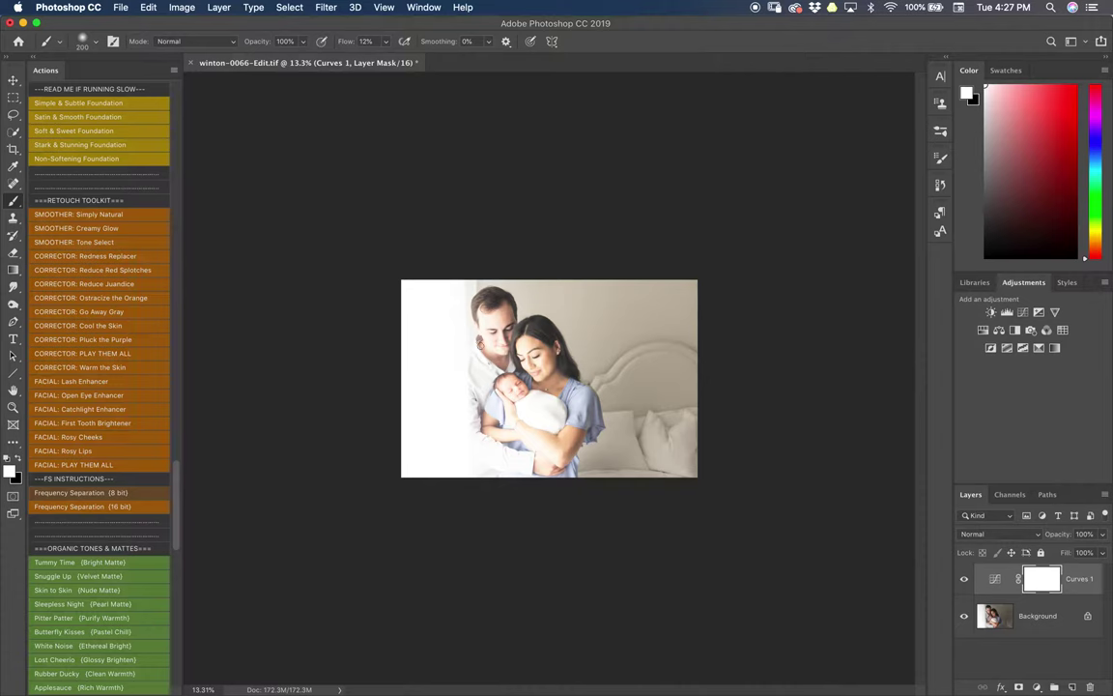
scroll(495, 368, "up", 5)
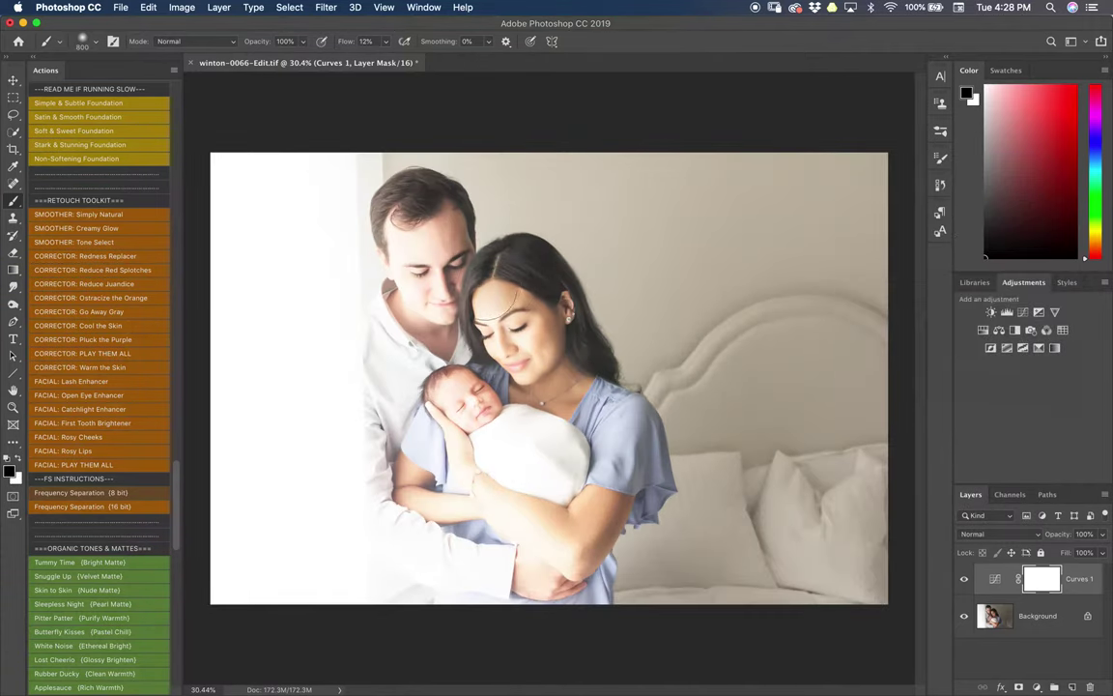
key("bracketright")
key("bracketright")
key("bracketright")
key("bracketright")
key("bracketright")
key("bracketright")
key("bracketright")
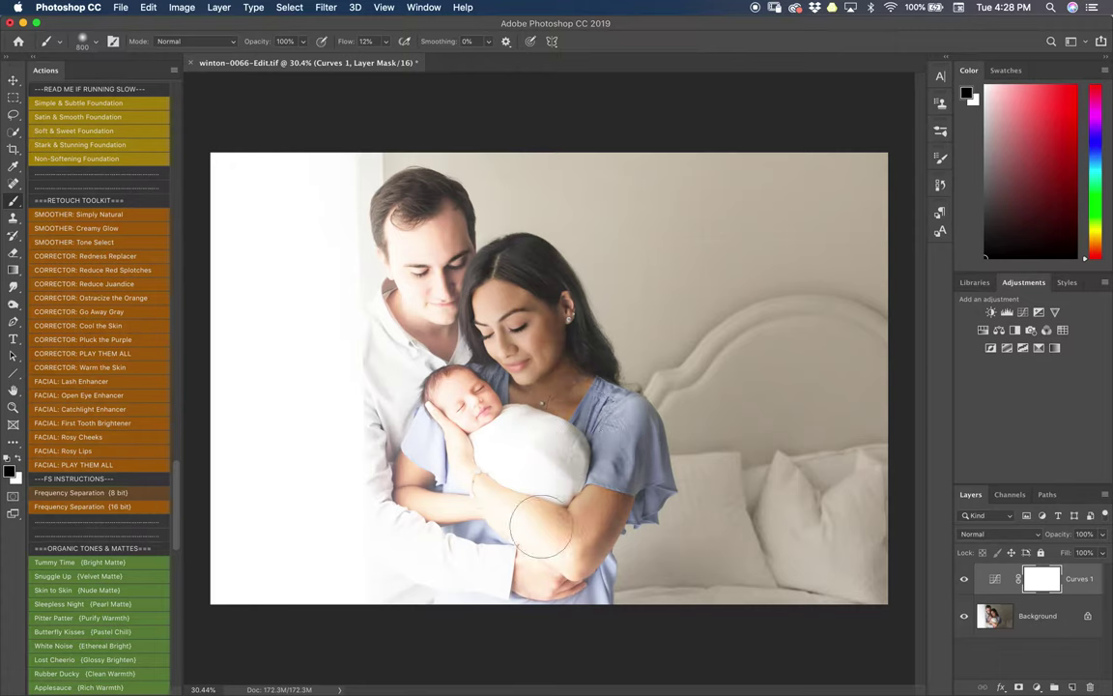
mouse_move(546, 546)
left_mouse_down()
mouse_move(484, 475)
mouse_move(434, 377)
mouse_move(483, 379)
mouse_move(420, 333)
mouse_move(362, 208)
mouse_move(409, 364)
mouse_move(357, 348)
mouse_move(406, 434)
mouse_move(454, 416)
mouse_move(548, 508)
mouse_move(462, 517)
mouse_move(396, 507)
mouse_move(397, 522)
mouse_move(343, 237)
mouse_move(381, 188)
mouse_move(537, 382)
mouse_move(575, 394)
mouse_move(566, 454)
mouse_move(367, 503)
left_mouse_up()
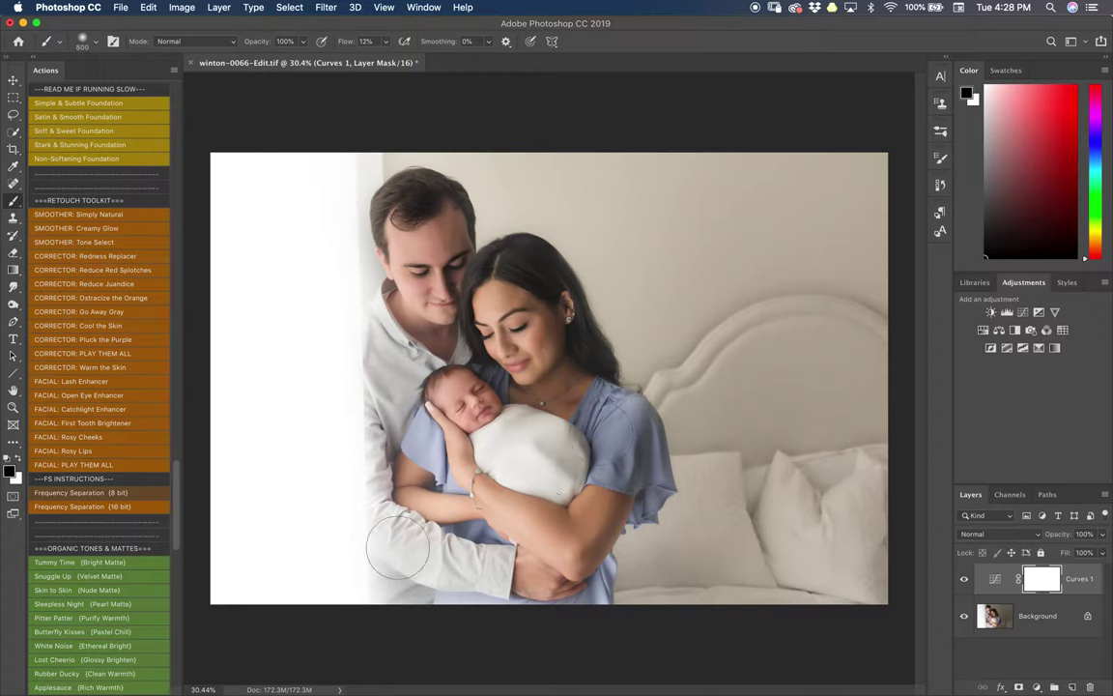
key("bracketright")
key("bracketright")
key("bracketright")
key("bracketright")
key("bracketright")
key("bracketright")
key("bracketright")
key("bracketright")
mouse_move(298, 193)
left_mouse_down()
mouse_move(261, 348)
mouse_move(263, 456)
mouse_move(323, 462)
mouse_move(342, 242)
mouse_move(310, 174)
mouse_move(256, 236)
mouse_move(315, 566)
mouse_move(406, 481)
mouse_move(387, 439)
mouse_move(464, 440)
left_mouse_up()
Step: Shrink the brush and toggle Curves 1 off and on to compare the brightening
key("bracketleft")
key("bracketleft")
key("bracketleft")
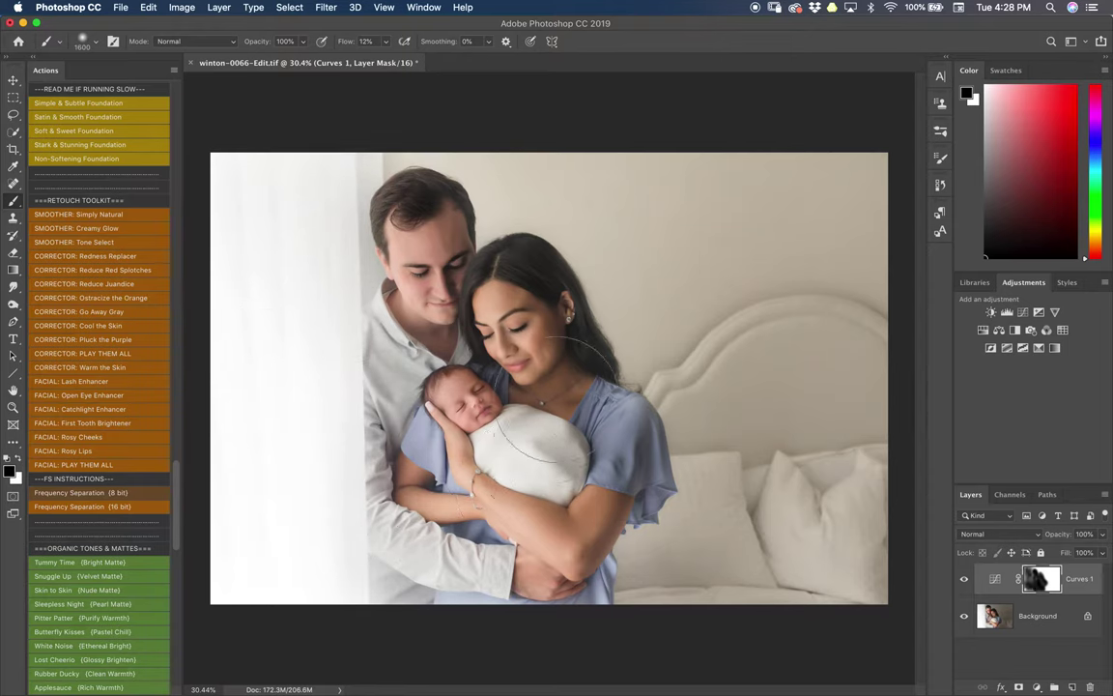
key("bracketleft")
key("bracketleft")
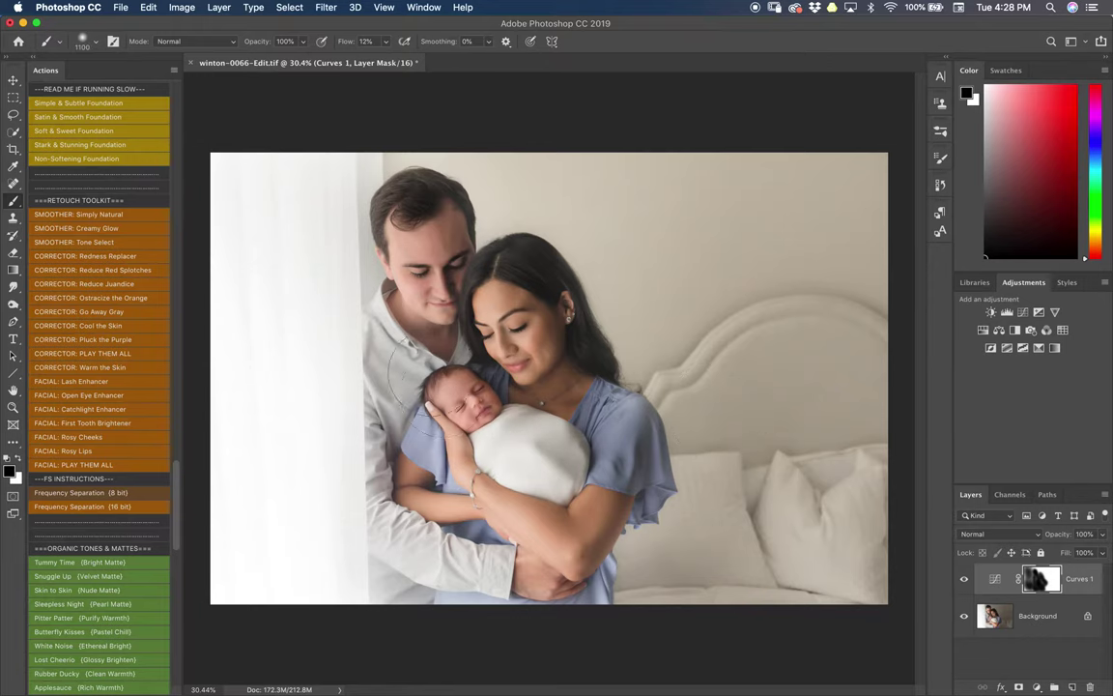
left_click(964, 580)
left_click(964, 580)
left_click(964, 579)
left_click(964, 580)
left_click(964, 580)
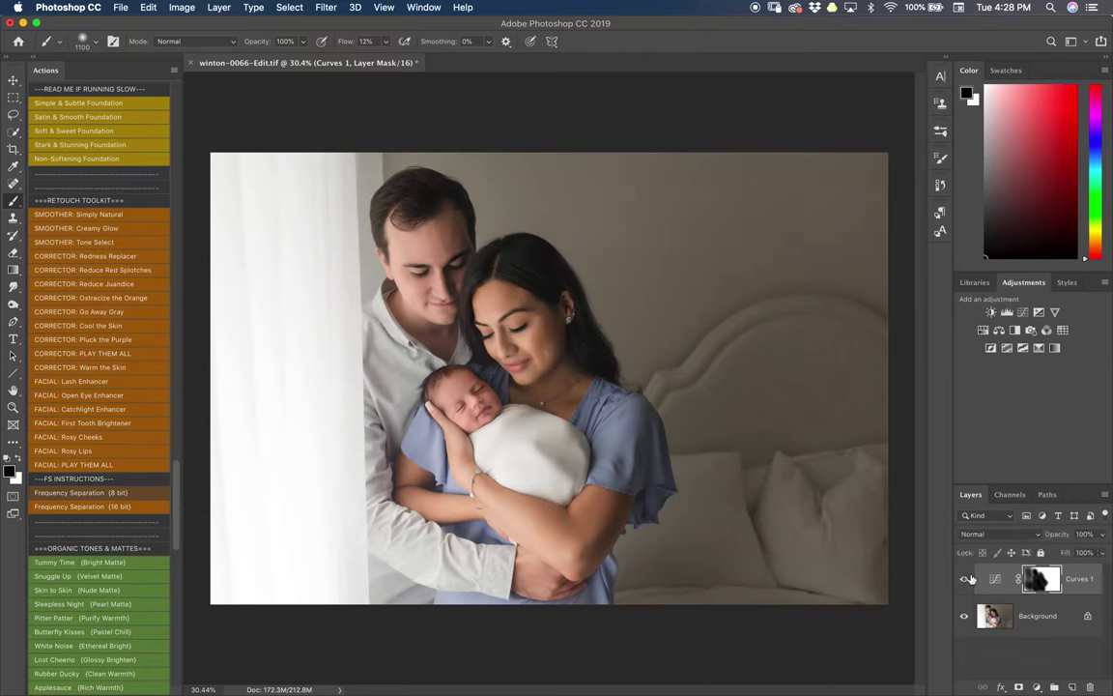
left_click(964, 580)
Step: Refine the Curves 1 mask along the couple's hair with a smaller brush, undoing one stroke
key("bracketleft")
key("bracketleft")
key("bracketleft")
key("bracketleft")
key("bracketleft")
key("bracketleft")
key("bracketleft")
key("bracketleft")
key("bracketleft")
key("bracketleft")
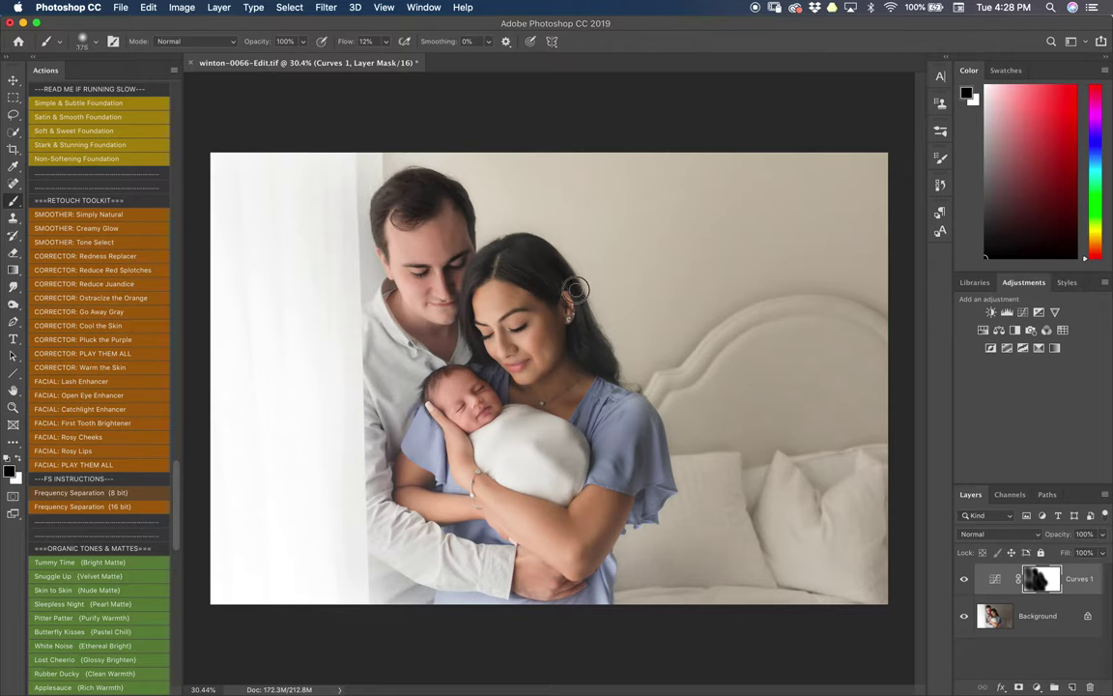
key("bracketleft")
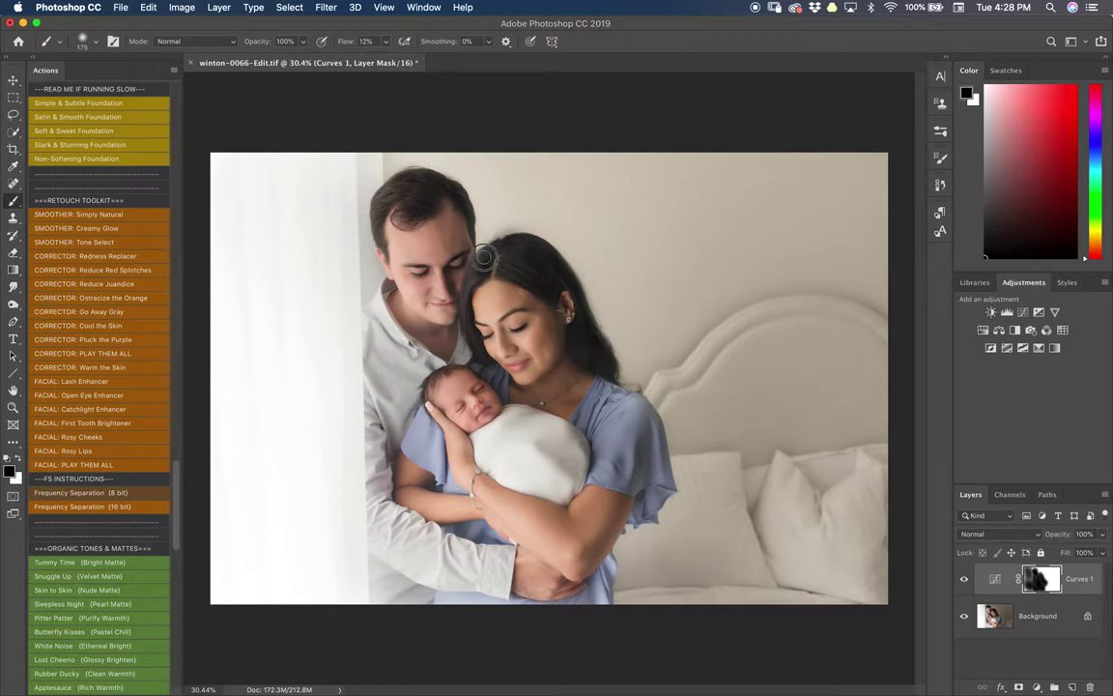
key("super+z")
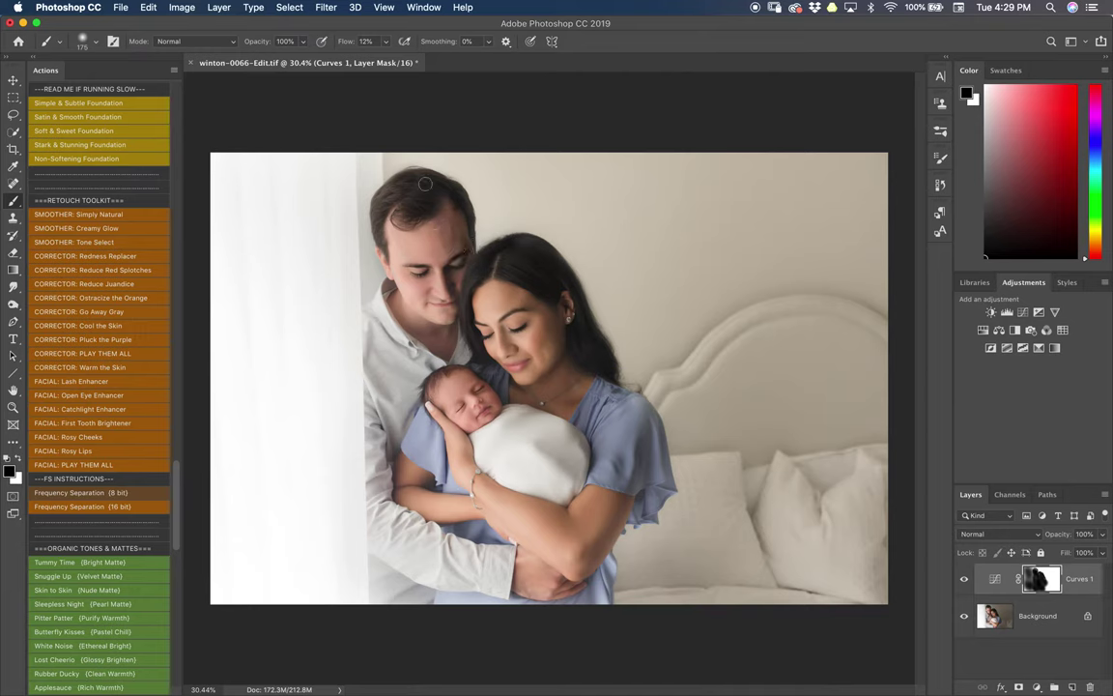
key("x")
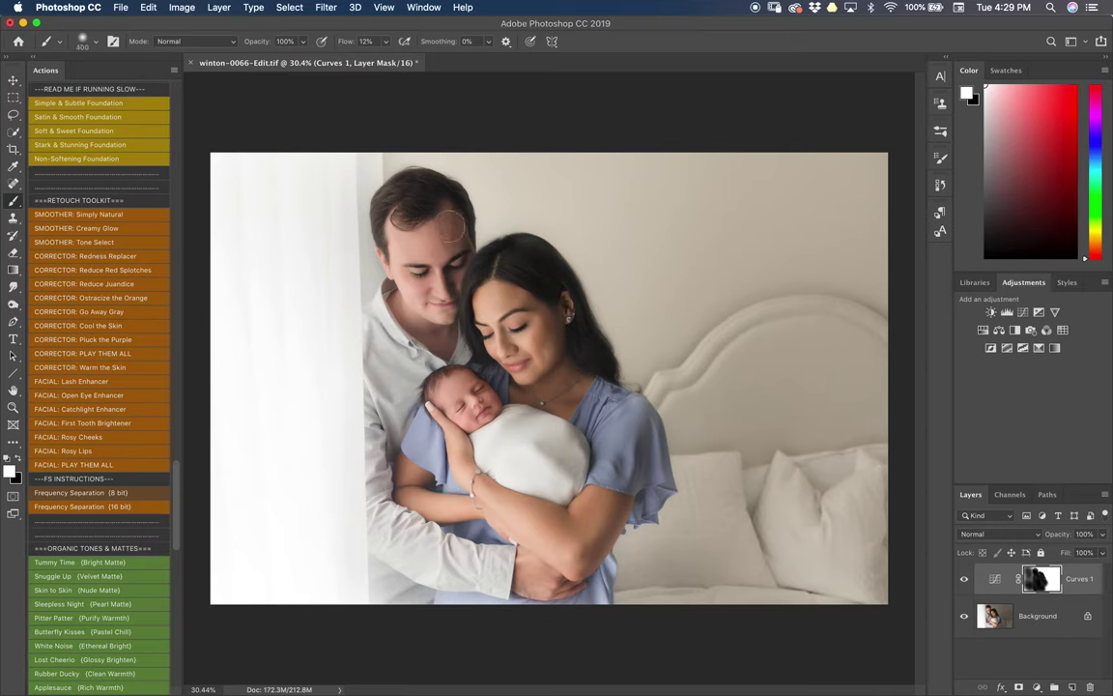
key("x")
key("x")
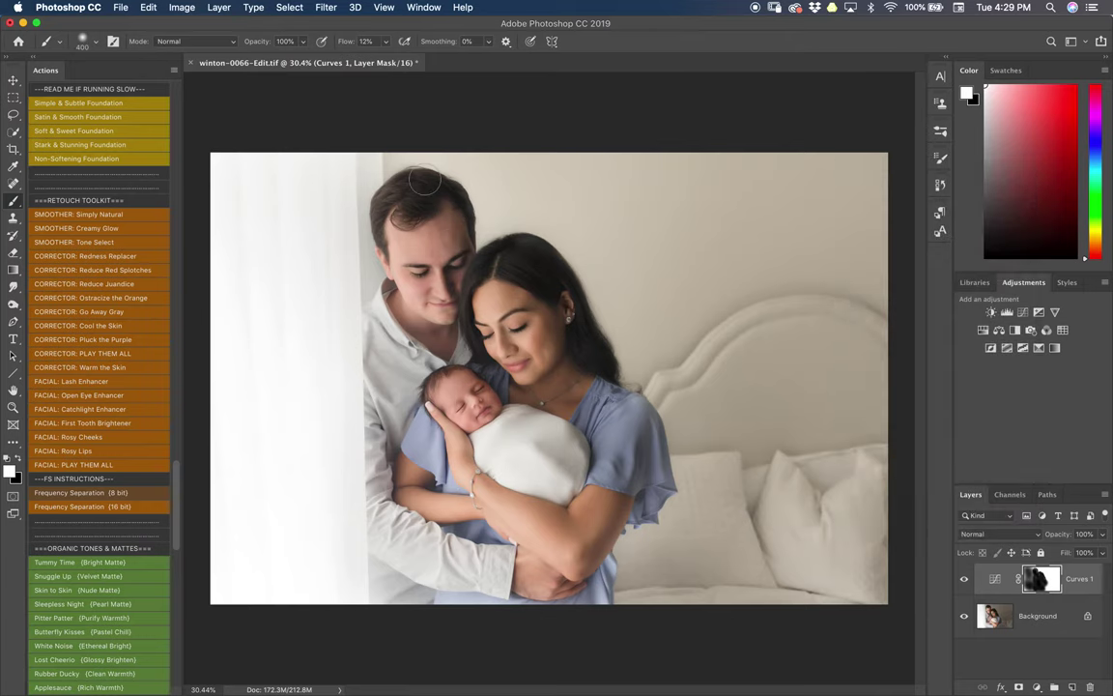
key("bracketleft")
left_click(965, 578)
Step: Add Curves 2, lifting tones from the man's face while holding down the dark hair tones
left_click(964, 579)
left_click(965, 578)
left_click(967, 580)
left_click(1006, 312)
left_click(699, 112)
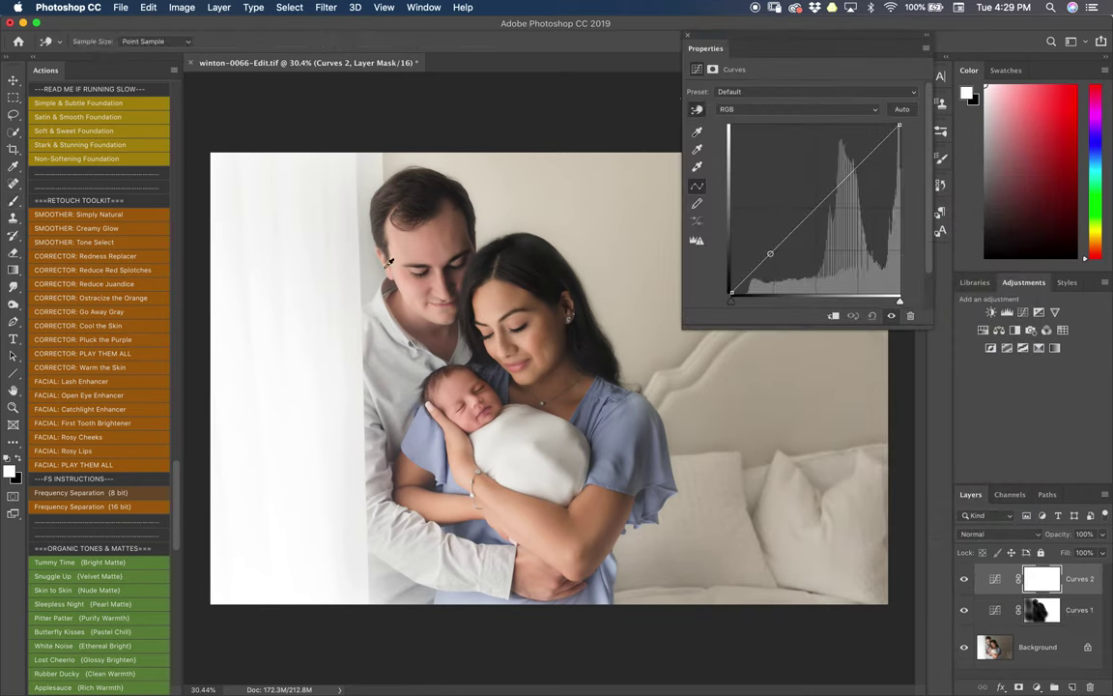
mouse_move(426, 239)
left_mouse_down()
mouse_move(424, 224)
mouse_move(426, 233)
left_mouse_up()
left_click_drag(528, 242, 524, 251)
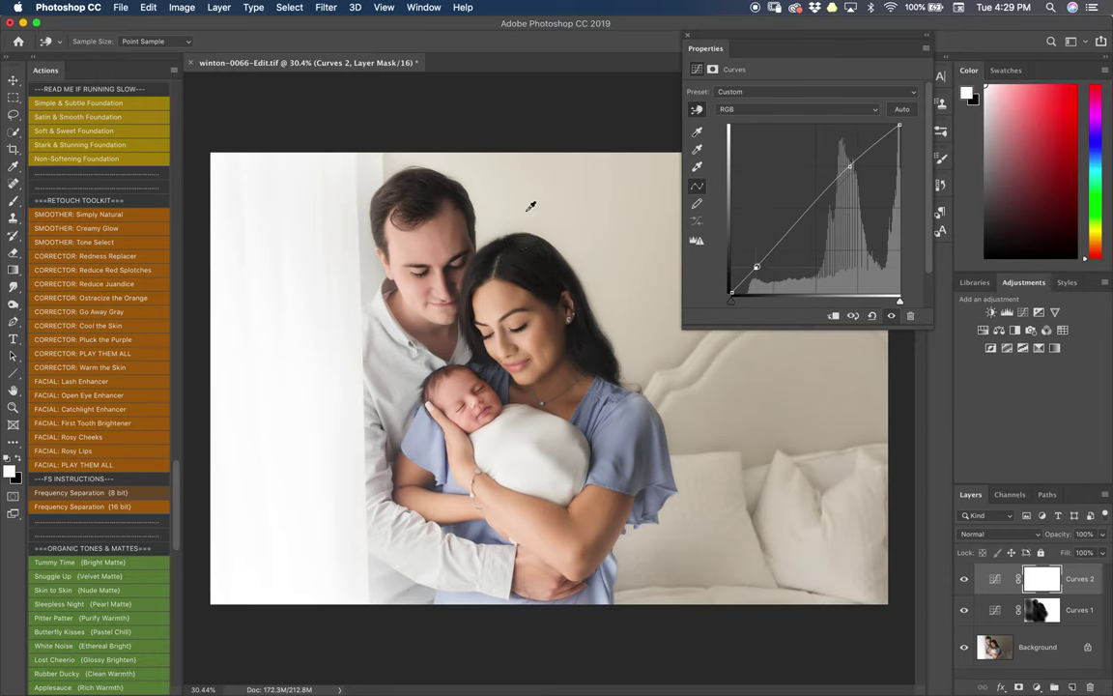
left_click(688, 37)
Step: Toggle Curves 2 off and on to compare the extra brightening
left_click(964, 580)
left_click(964, 580)
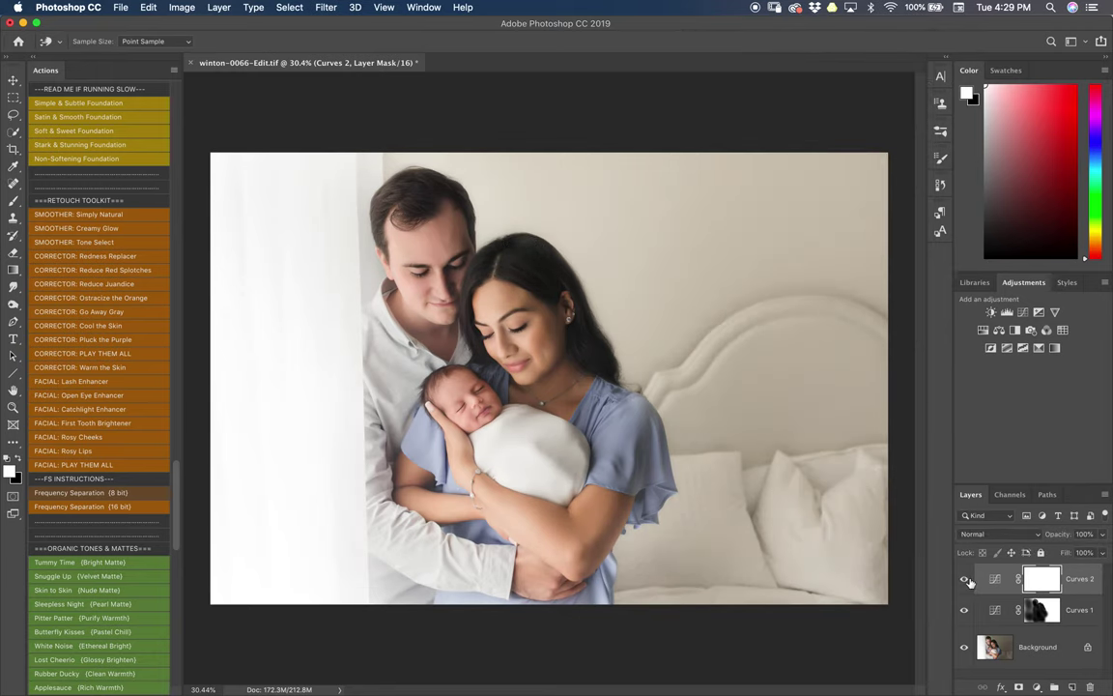
left_click(964, 579)
left_click(964, 580)
left_click(964, 644, "alt")
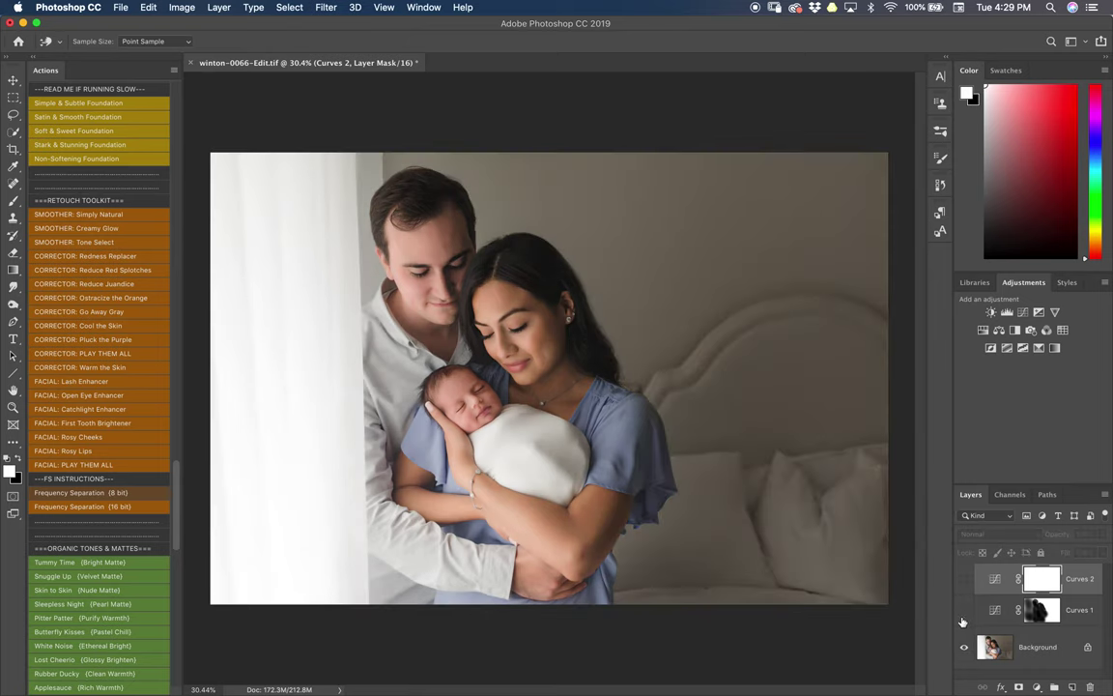
left_click_drag(964, 616, 964, 578)
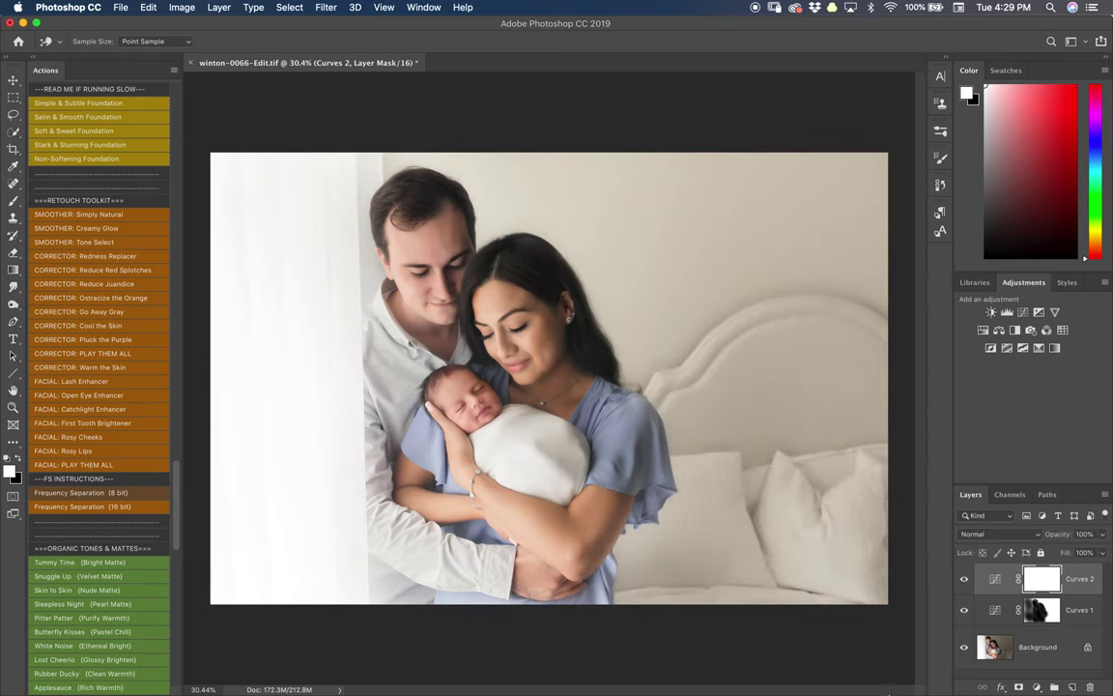